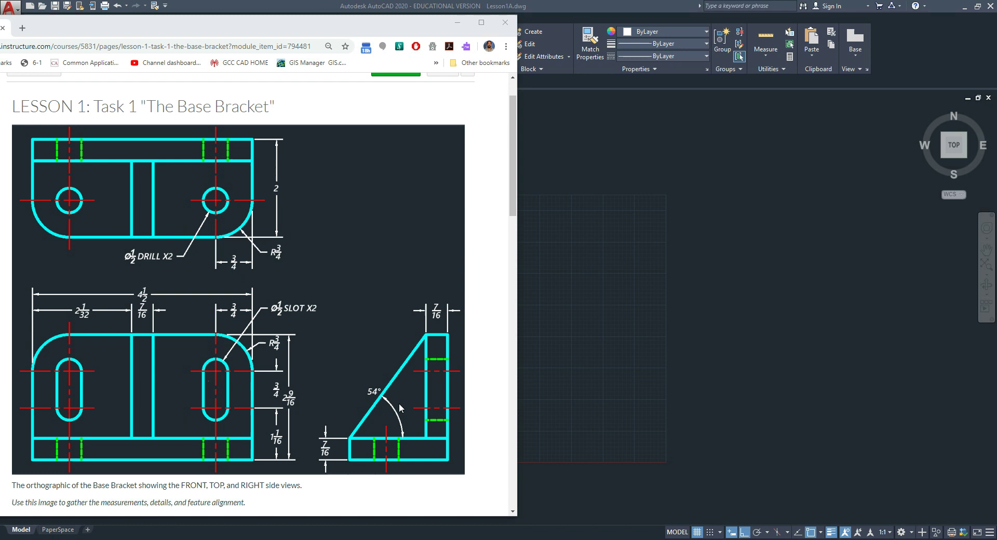
Switch to the Lesson1A drawing in AutoCAD and make the Construction layer current.
{"action": "left_click", "coordinate": [542, 392]}
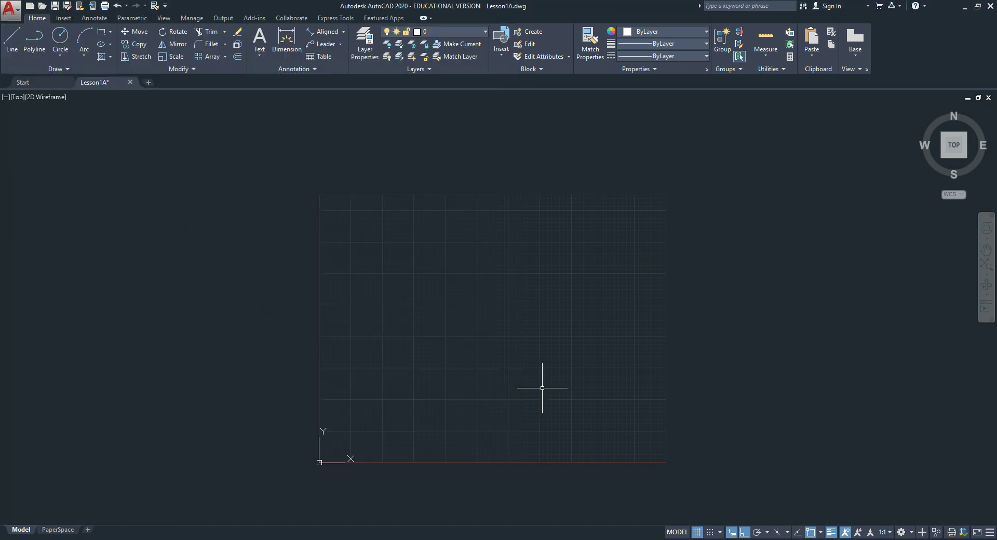
{"action": "left_click", "coordinate": [451, 32]}
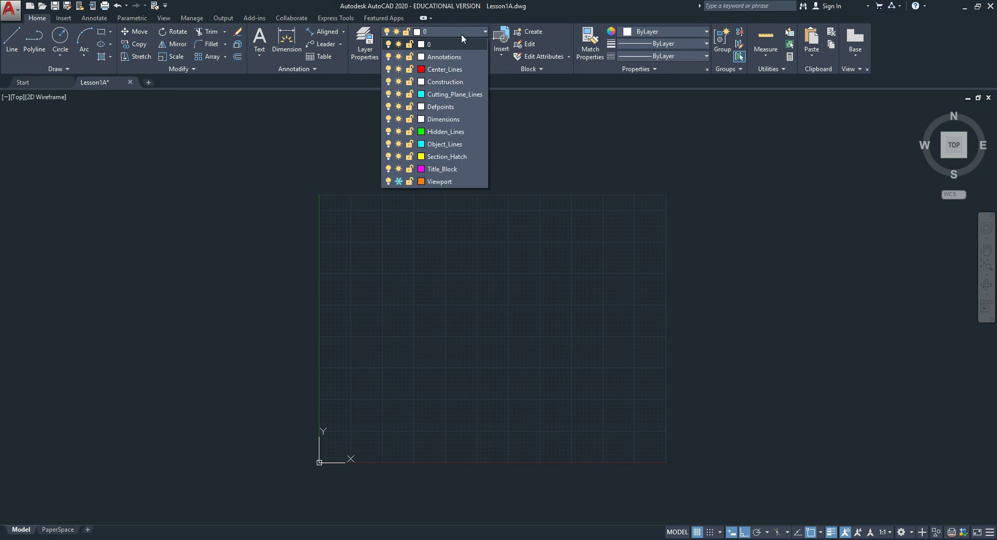
{"action": "left_click", "coordinate": [458, 83]}
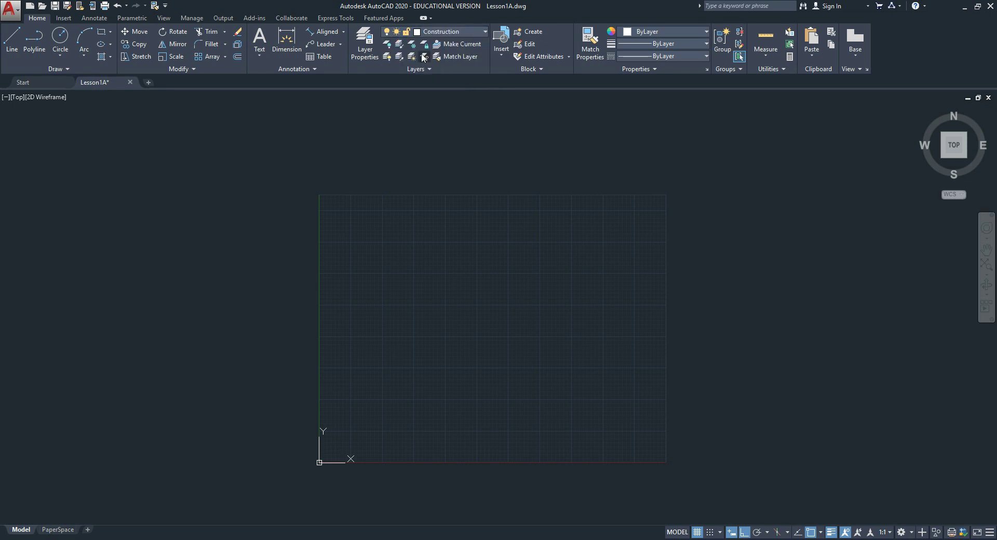
Draw the front view's outline as a 4-1/2 by 2-9/16 rectangle near the drawing's origin.
{"action": "left_click", "coordinate": [103, 33]}
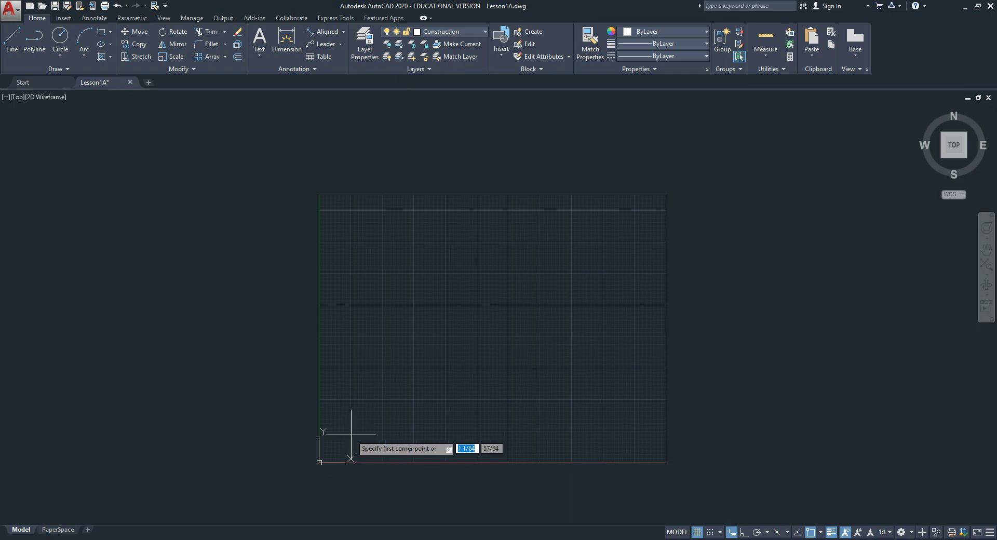
{"action": "left_click", "coordinate": [351, 434]}
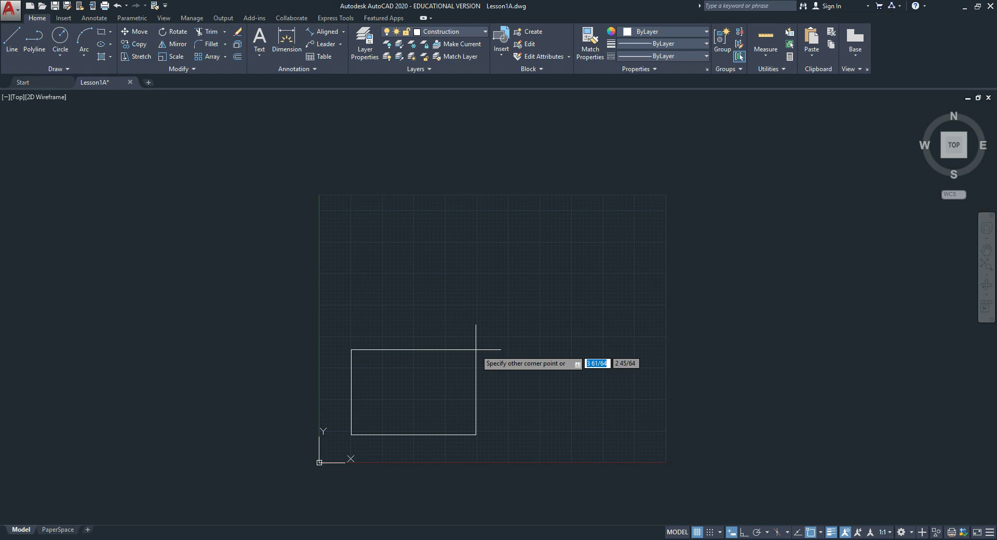
{"action": "key", "text": "F8"}
{"action": "key", "text": "F8"}
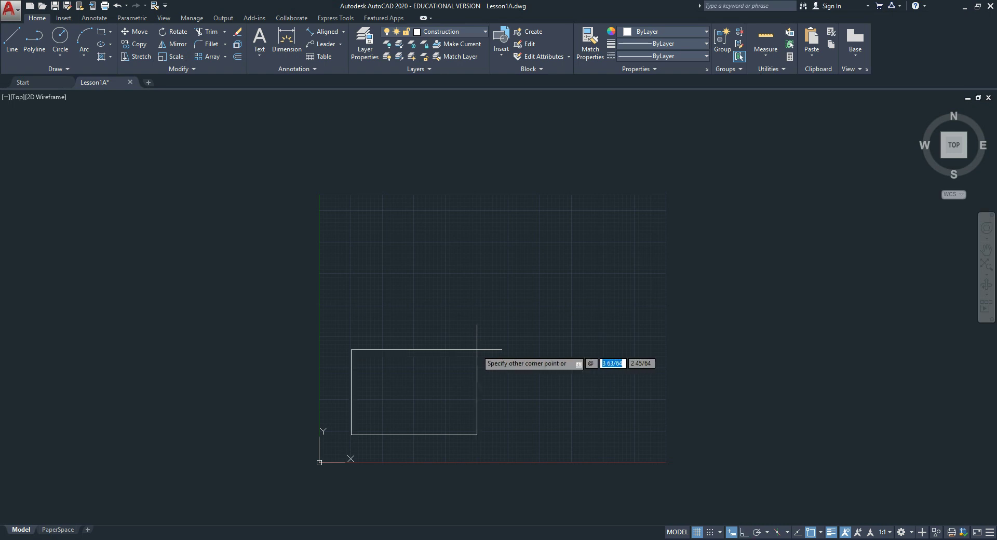
{"action": "type", "text": "4-1/2"}
{"action": "key", "text": "Tab"}
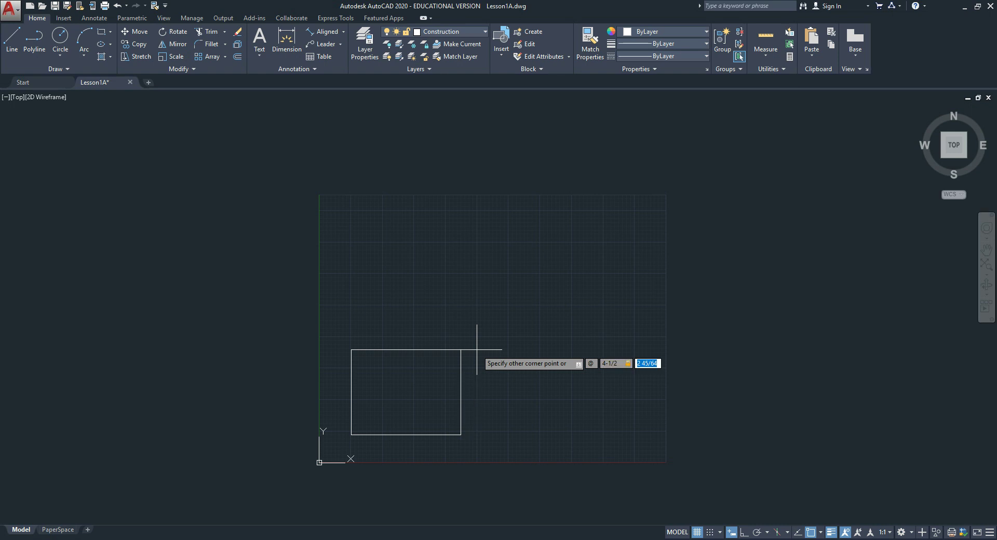
{"action": "type", "text": "2-9/16"}
{"action": "key", "text": "Return"}
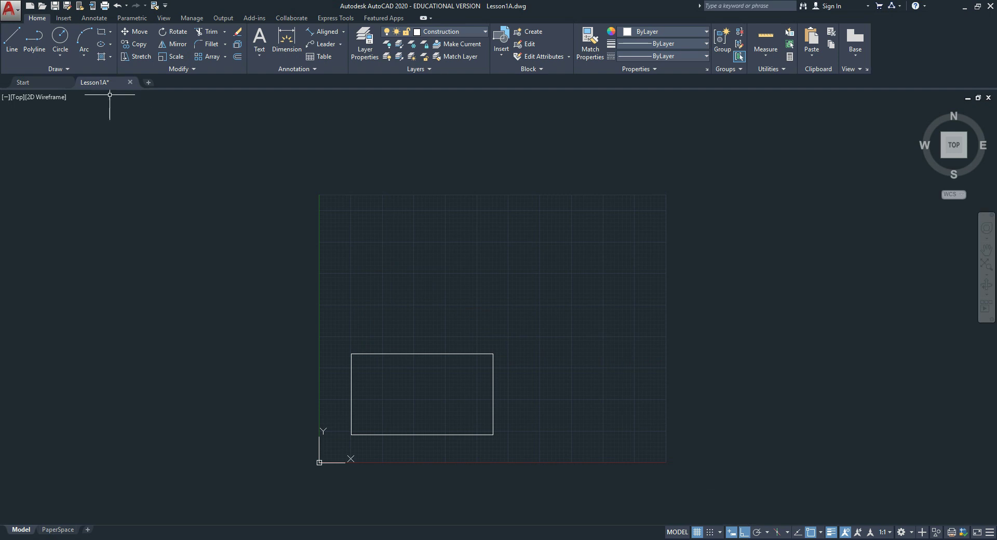
Draw a vertical spacing line 2 units long upward from the front view rectangle's upper-left corner.
{"action": "left_click", "coordinate": [15, 48]}
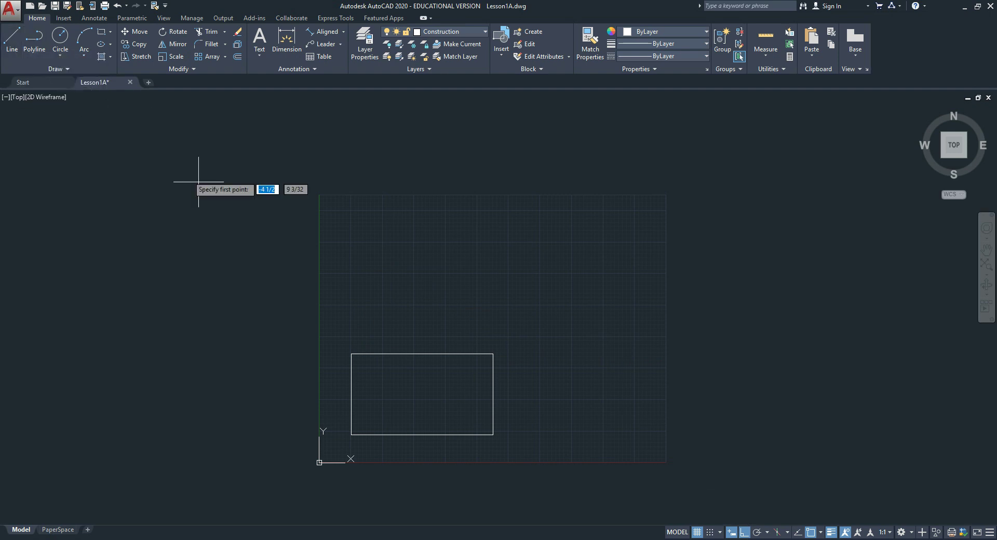
{"action": "left_click", "coordinate": [353, 354]}
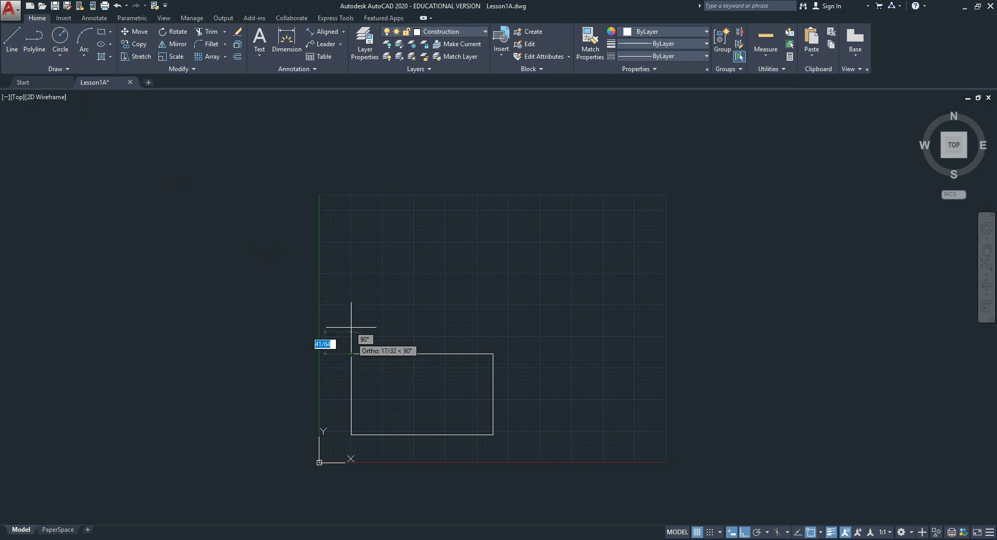
{"action": "left_click", "coordinate": [351, 291]}
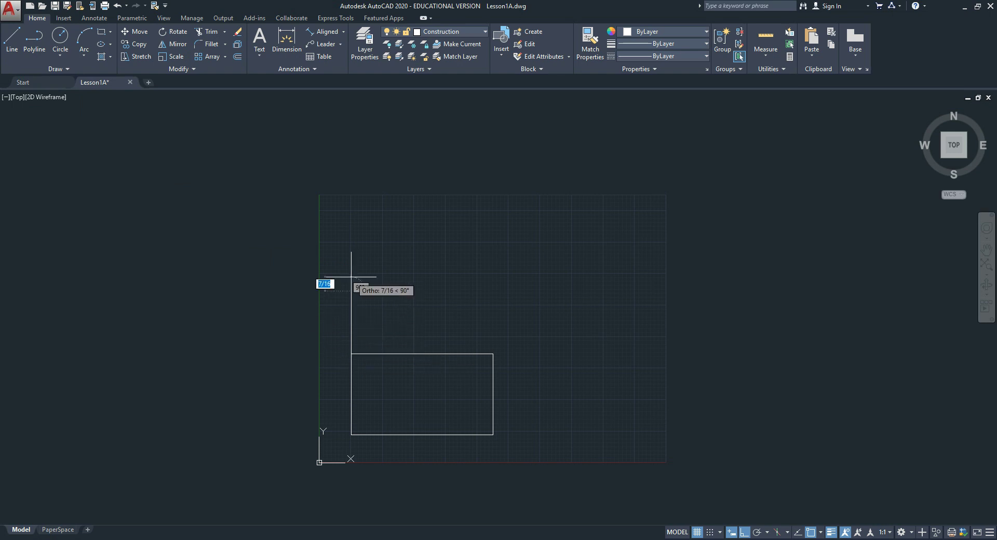
{"action": "key", "text": "Escape"}
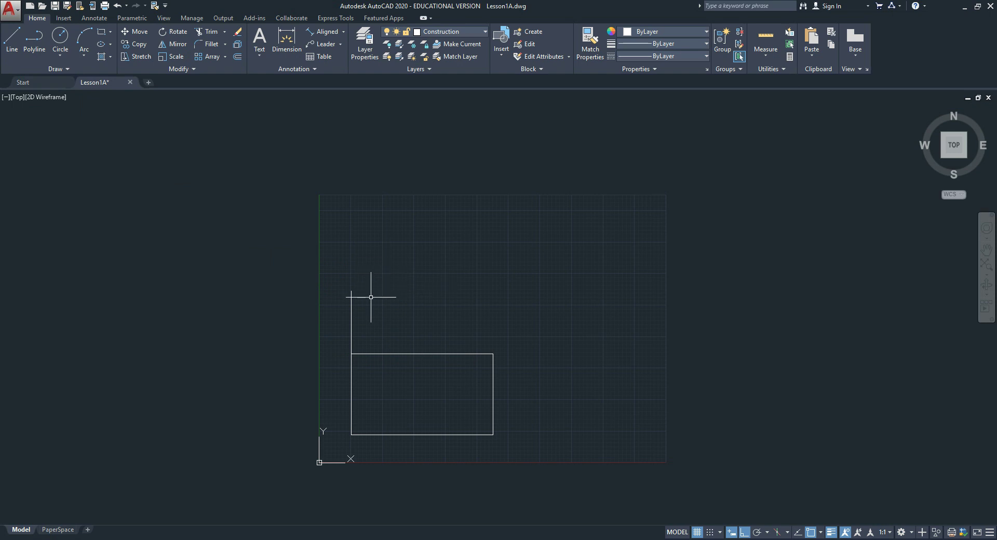
Draw a horizontal spacing line 2 units long outward from the front view rectangle's lower-right corner.
{"action": "left_click", "coordinate": [9, 50]}
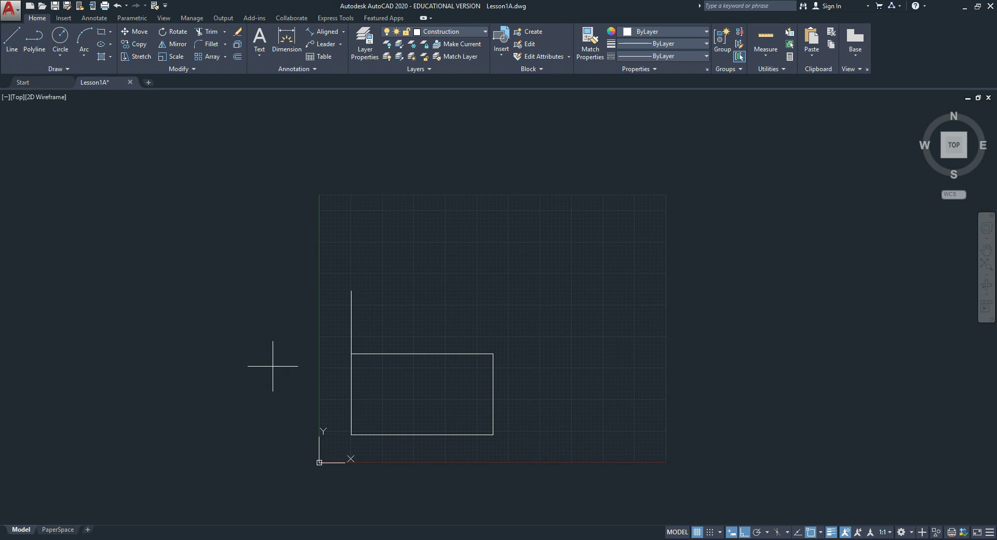
{"action": "left_click", "coordinate": [493, 435]}
{"action": "type", "text": "2"}
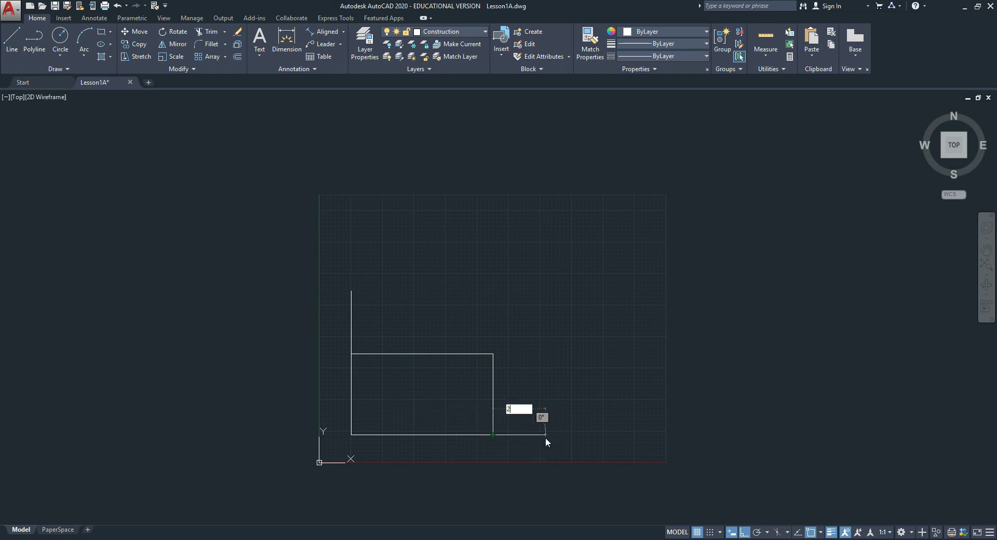
{"action": "key", "text": "Return"}
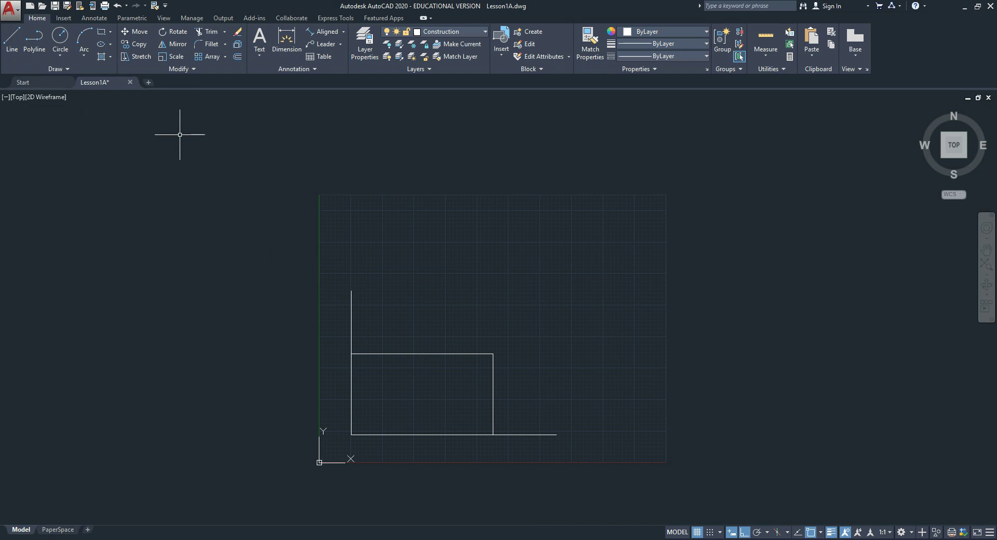
Draw the top view's outline as a 4-1/2 by 2 rectangle starting at the upper end of the vertical spacing line.
{"action": "left_click", "coordinate": [102, 35]}
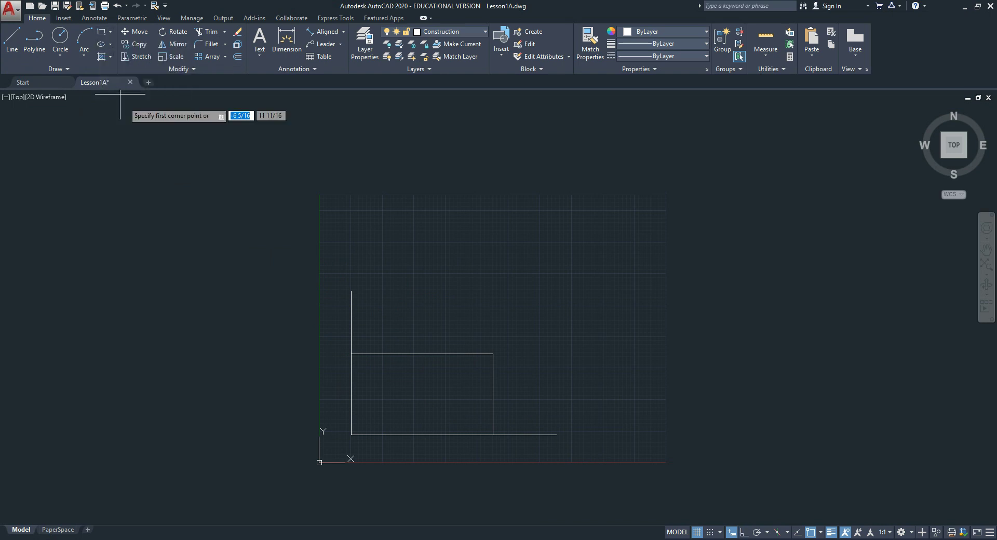
{"action": "left_click", "coordinate": [351, 290]}
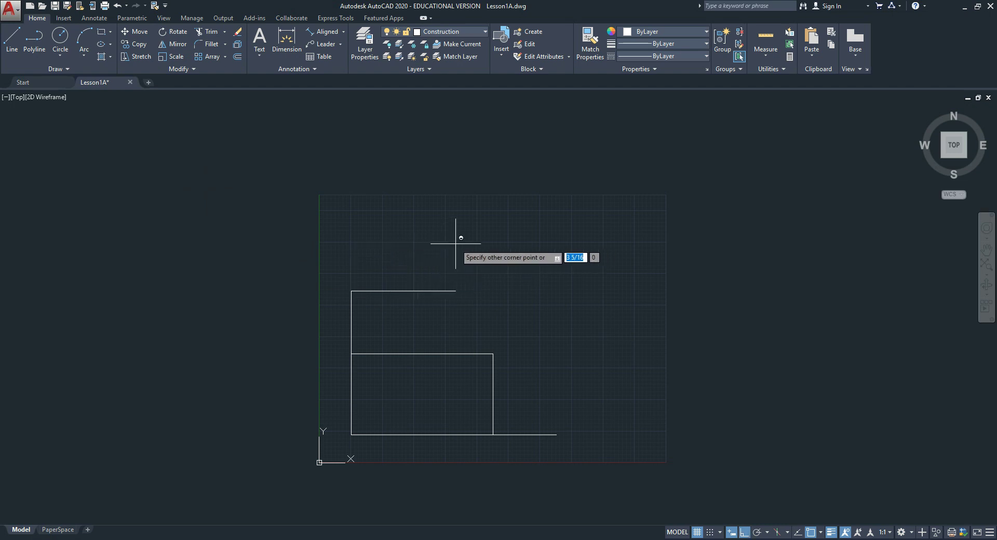
{"action": "type", "text": "@"}
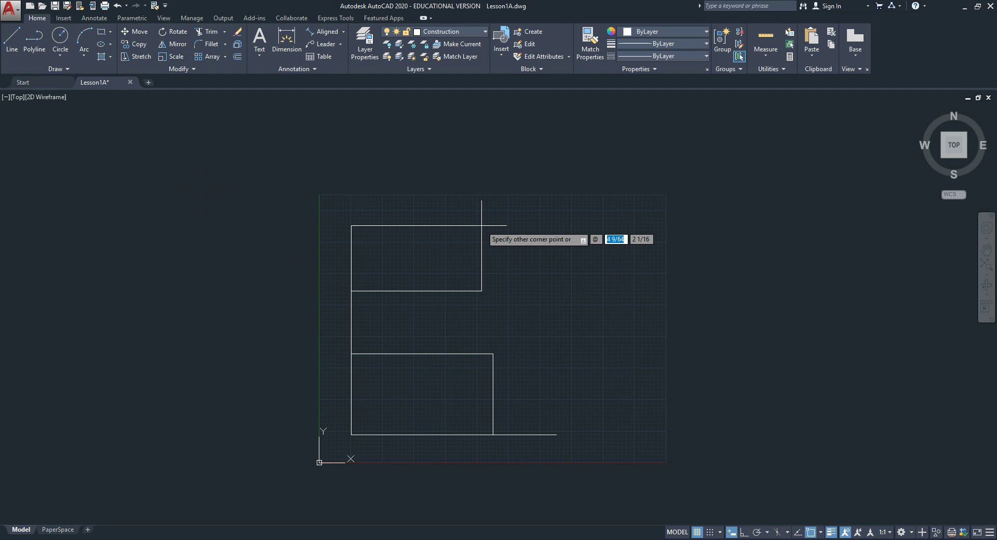
{"action": "type", "text": "4-1/2"}
{"action": "key", "text": "Tab"}
{"action": "type", "text": "2"}
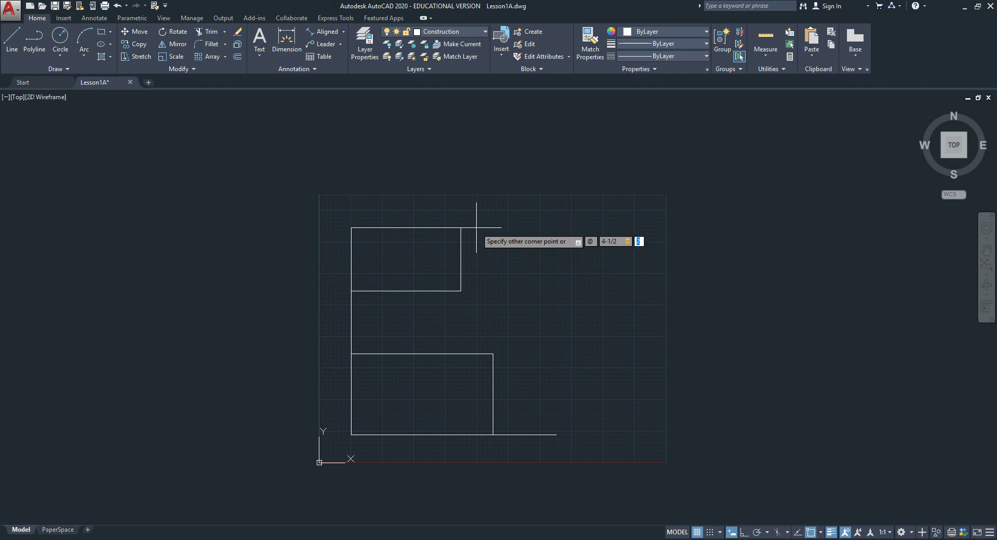
{"action": "type", "text": "2"}
{"action": "key", "text": "Return"}
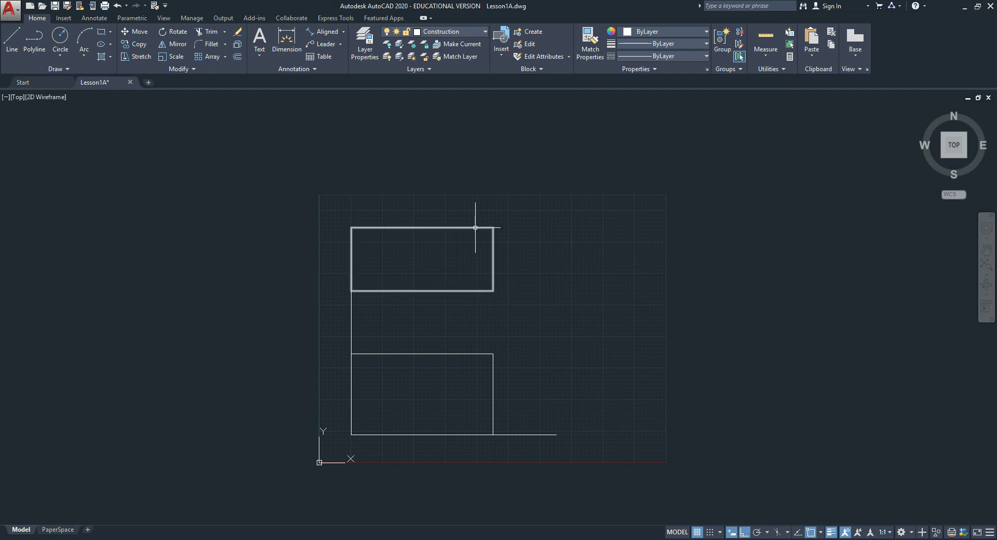
Draw the right side view's outline as a 2 by 2-9/16 rectangle starting at the free end of the horizontal spacing line.
{"action": "left_click", "coordinate": [12, 42]}
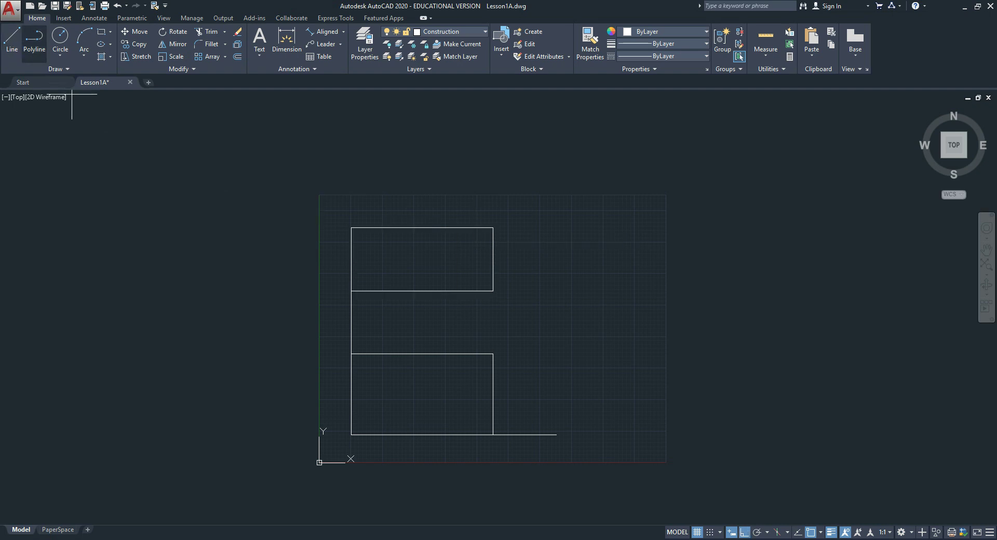
{"action": "left_click", "coordinate": [104, 33]}
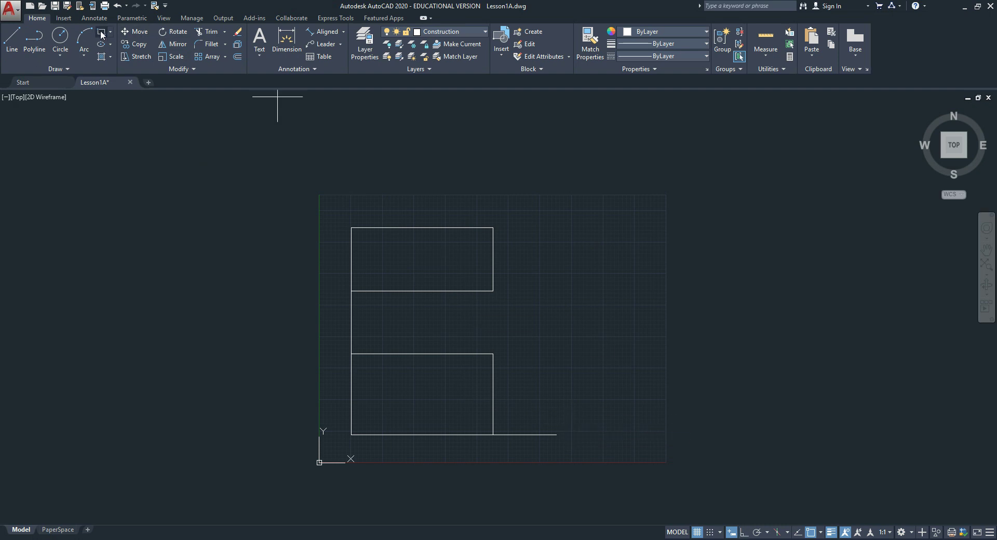
{"action": "left_click", "coordinate": [556, 434]}
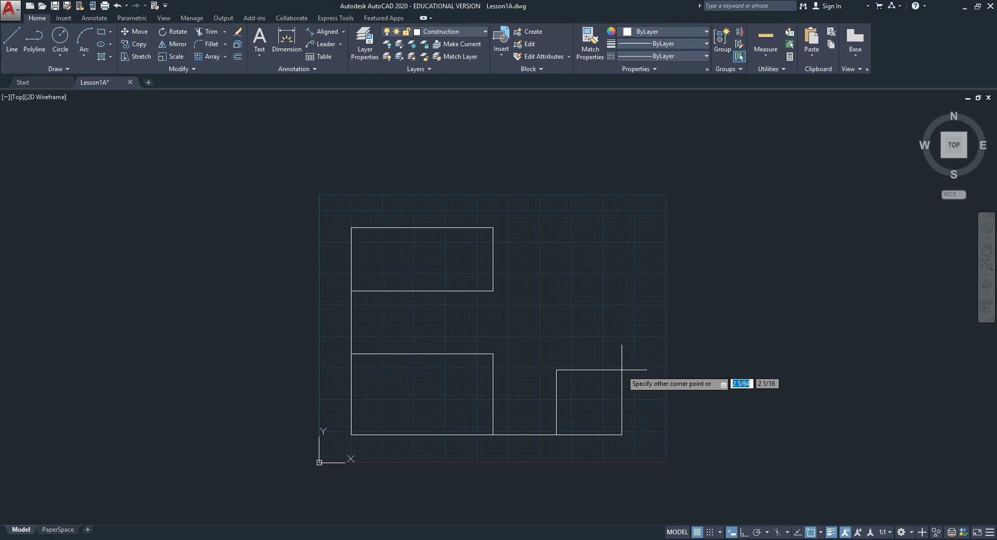
{"action": "type", "text": "@"}
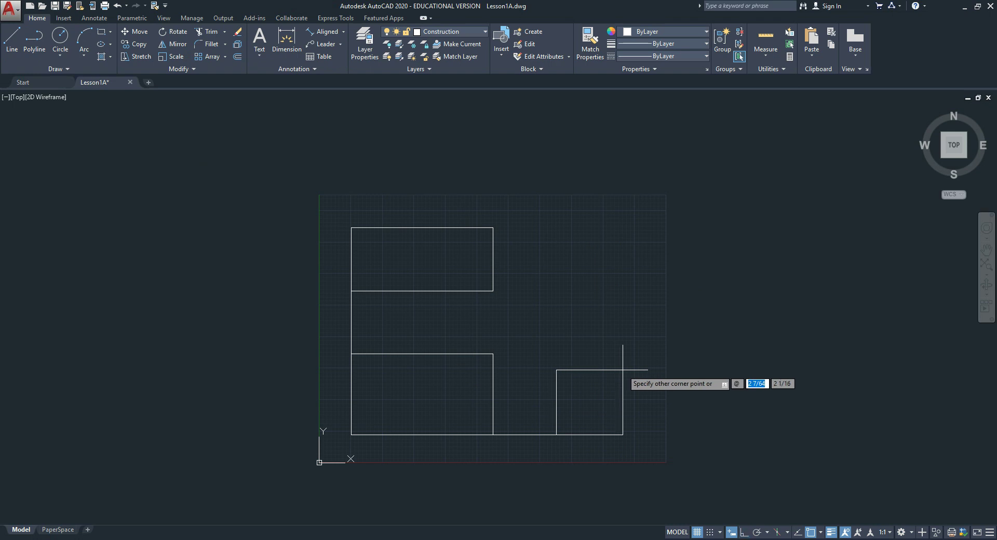
{"action": "type", "text": "2"}
{"action": "key", "text": "Tab"}
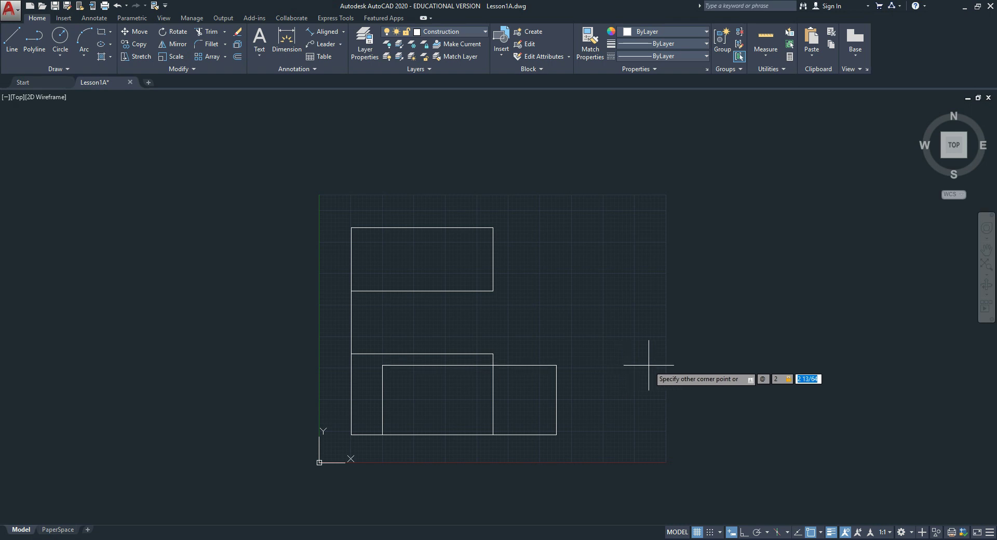
{"action": "type", "text": "2-9/16"}
{"action": "key", "text": "Return"}
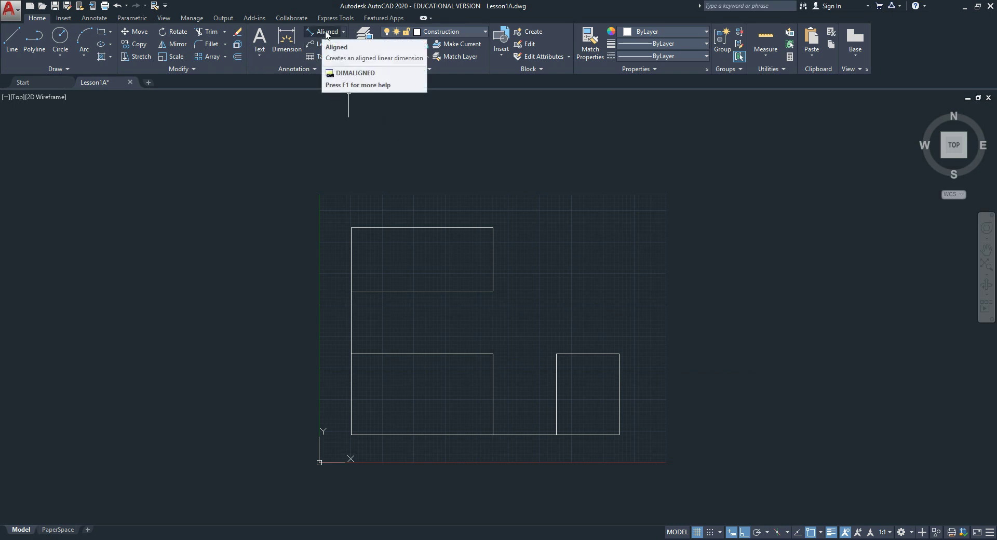
Add linear dimensions to the widths and heights of the three view rectangles and to the two spacing lines.
{"action": "left_click", "coordinate": [343, 32]}
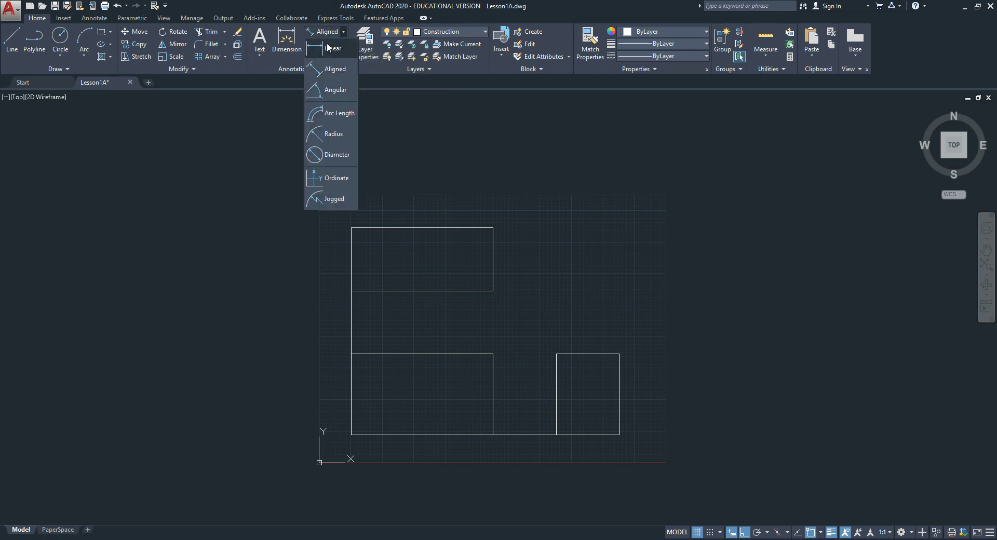
{"action": "left_click", "coordinate": [326, 50]}
{"action": "key", "text": "Return"}
{"action": "left_click", "coordinate": [416, 353]}
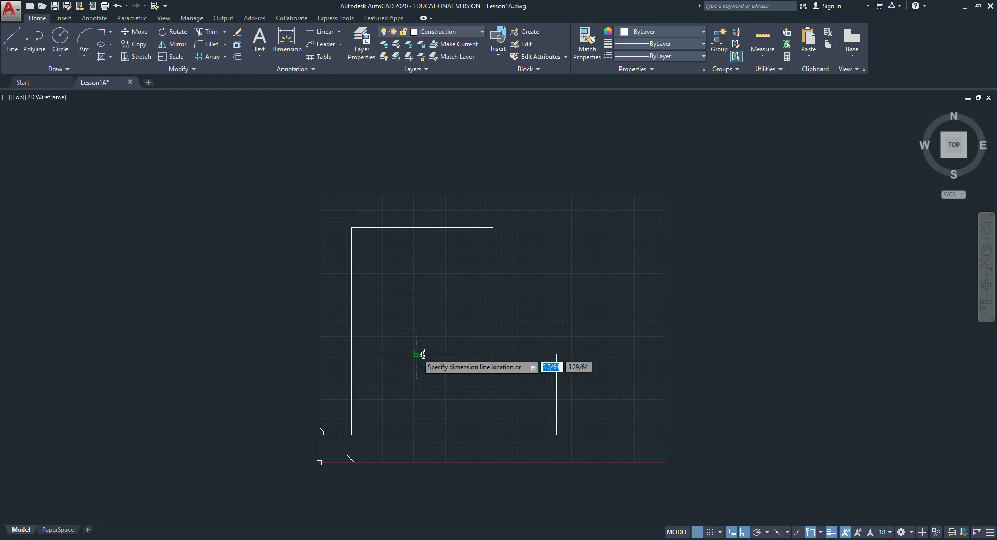
{"action": "left_click", "coordinate": [421, 340]}
{"action": "key", "text": "Return"}
{"action": "key", "text": "Return"}
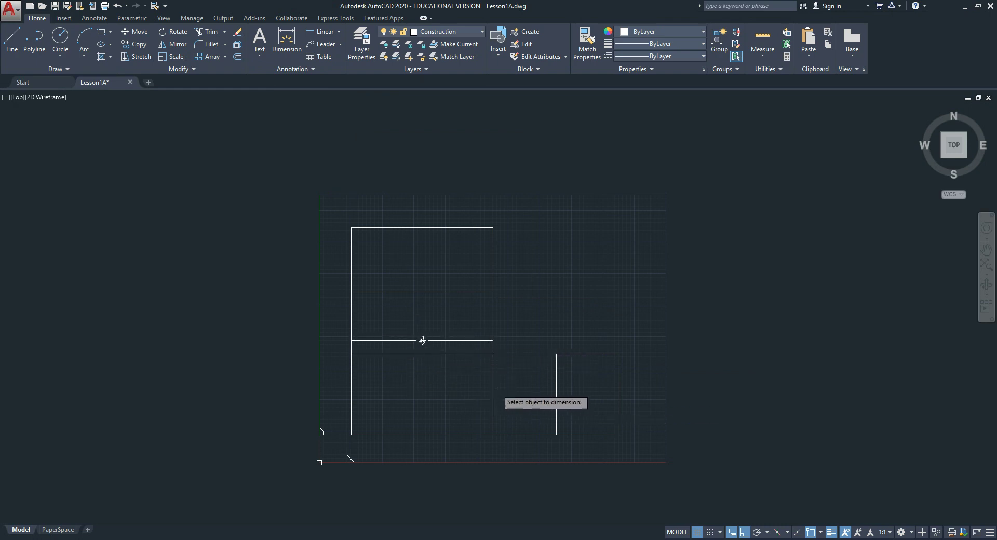
{"action": "left_click", "coordinate": [493, 385]}
{"action": "left_click", "coordinate": [508, 390]}
{"action": "key", "text": "Return"}
{"action": "key", "text": "Return"}
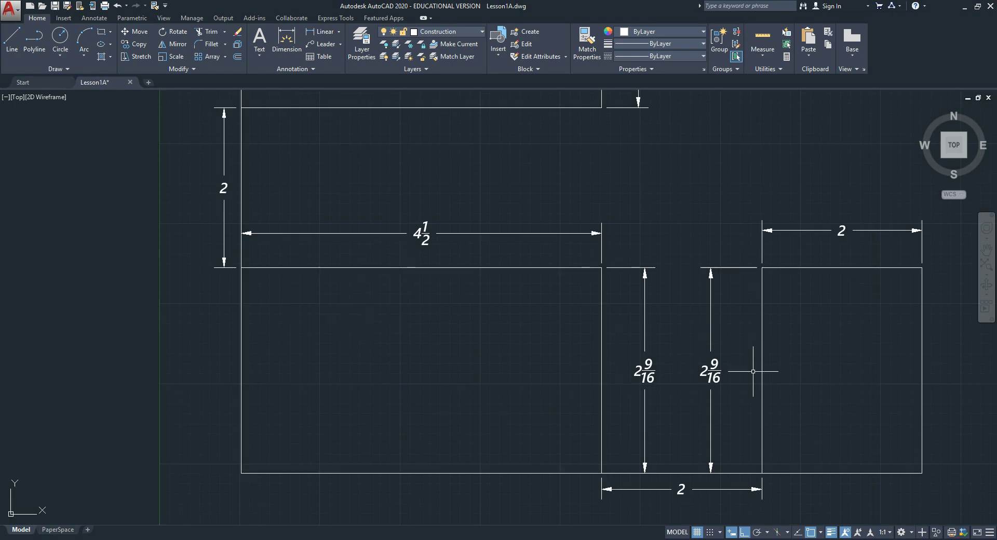
Check the dimensioned view outlines and spacing against the Base Bracket reference drawing in the browser.
{"action": "middle_click_drag", "start_coordinate": [753, 373], "coordinate": [679, 371]}
{"action": "middle_click_drag", "start_coordinate": [408, 93], "coordinate": [456, 318]}
{"action": "middle_click_drag", "start_coordinate": [329, 271], "coordinate": [340, 285]}
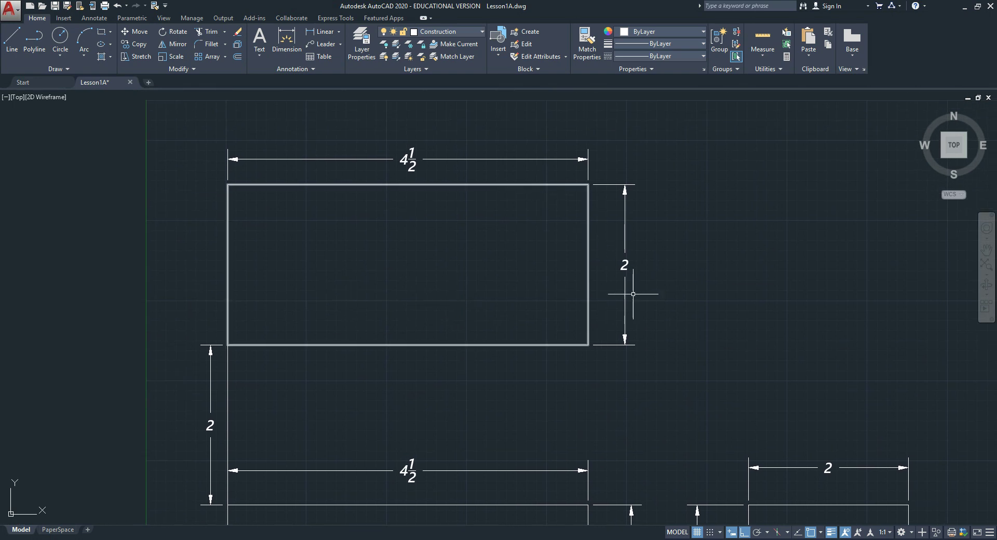
{"action": "mouse_move", "coordinate": [683, 405]}
{"action": "middle_mouse_down"}
{"action": "mouse_move", "coordinate": [619, 389]}
{"action": "mouse_move", "coordinate": [597, 346]}
{"action": "middle_mouse_up"}
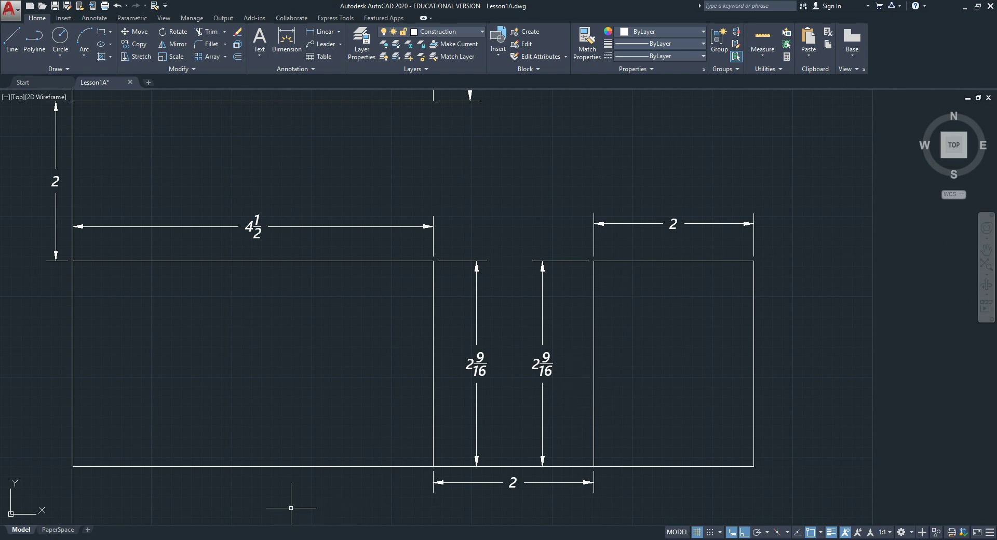
{"action": "mouse_move", "coordinate": [244, 536]}
{"action": "left_click", "coordinate": [202, 506]}
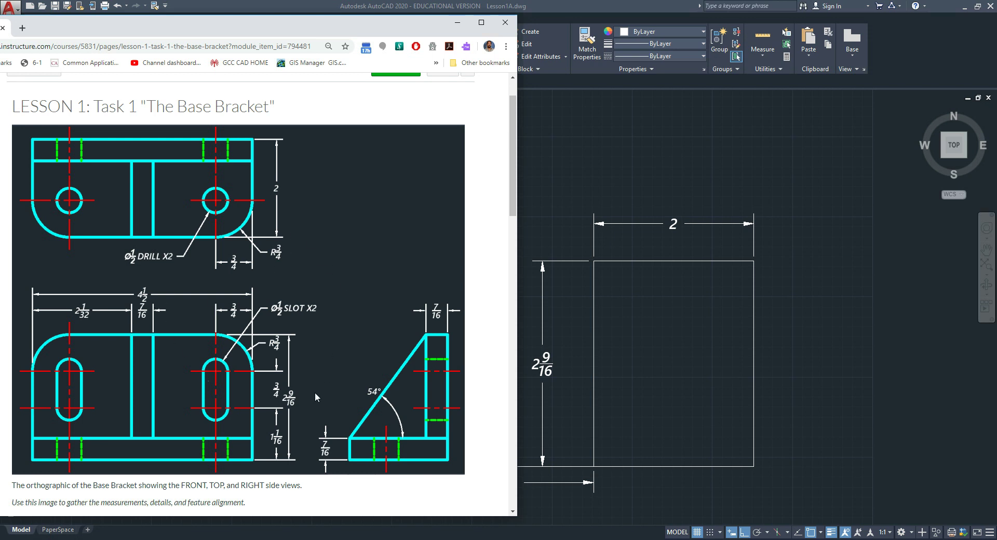
{"action": "left_click", "coordinate": [634, 360]}
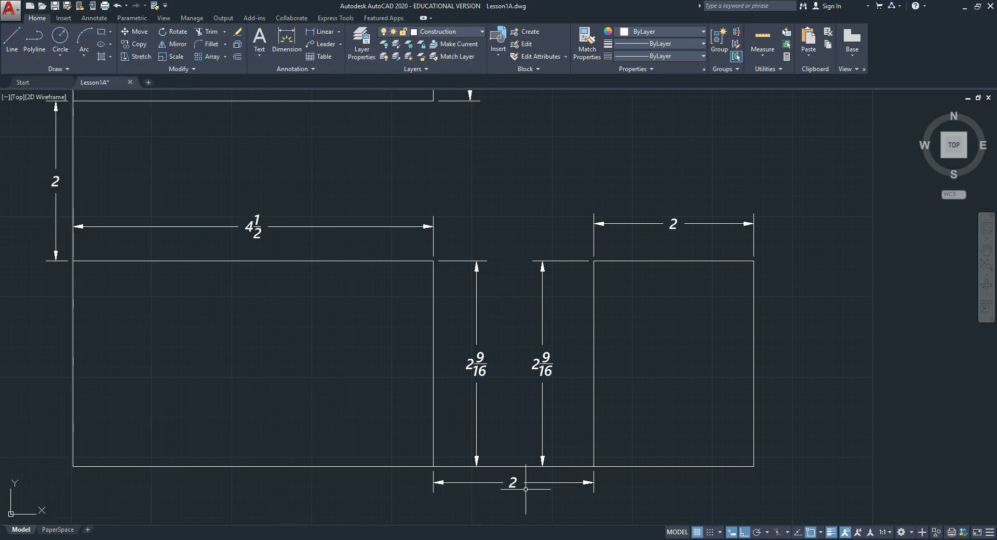
{"action": "scroll", "coordinate": [382, 267], "scroll_direction": "down", "scroll_amount": 5}
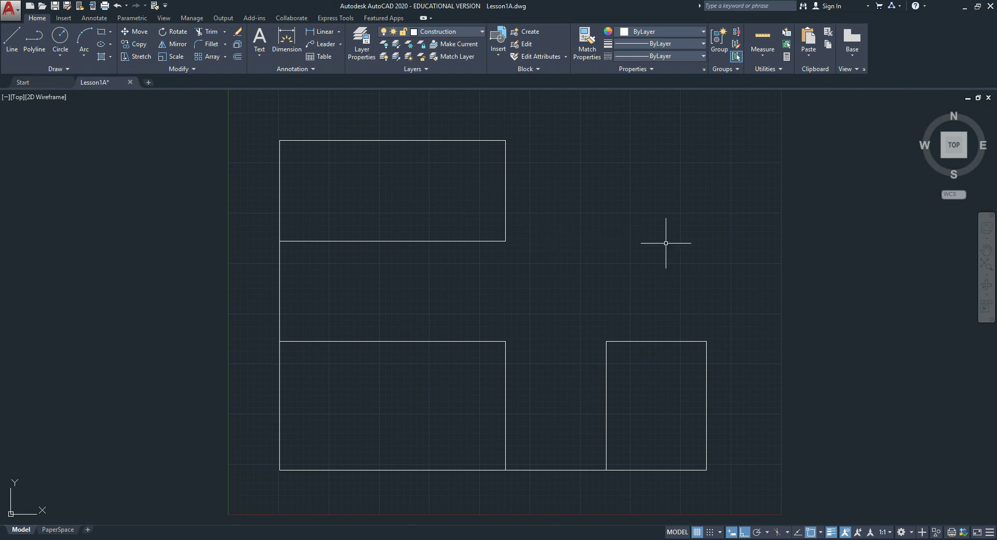
Draw vertical projection lines up from both upper corners of the right side view, extending past the top view's upper edge.
{"action": "left_click", "coordinate": [12, 44]}
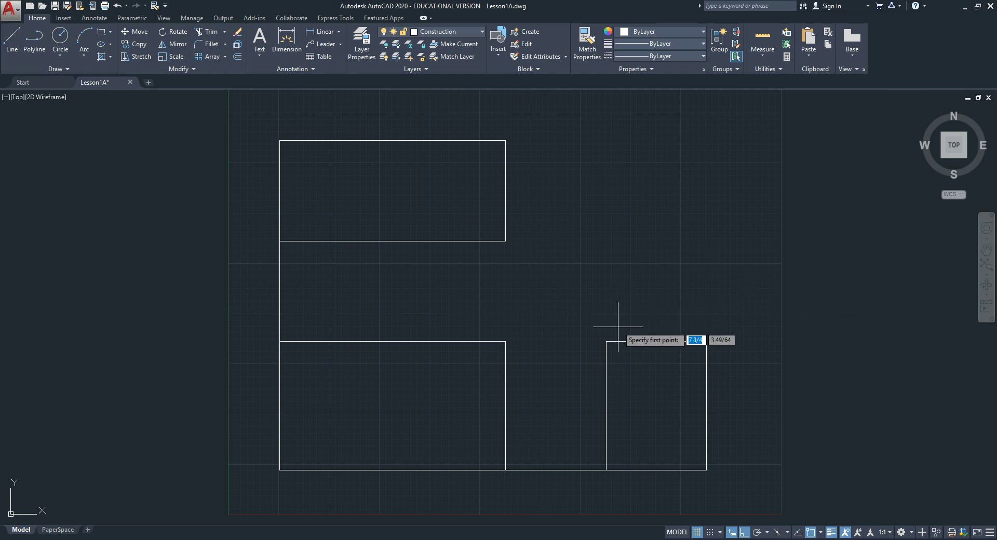
{"action": "left_click", "coordinate": [606, 341]}
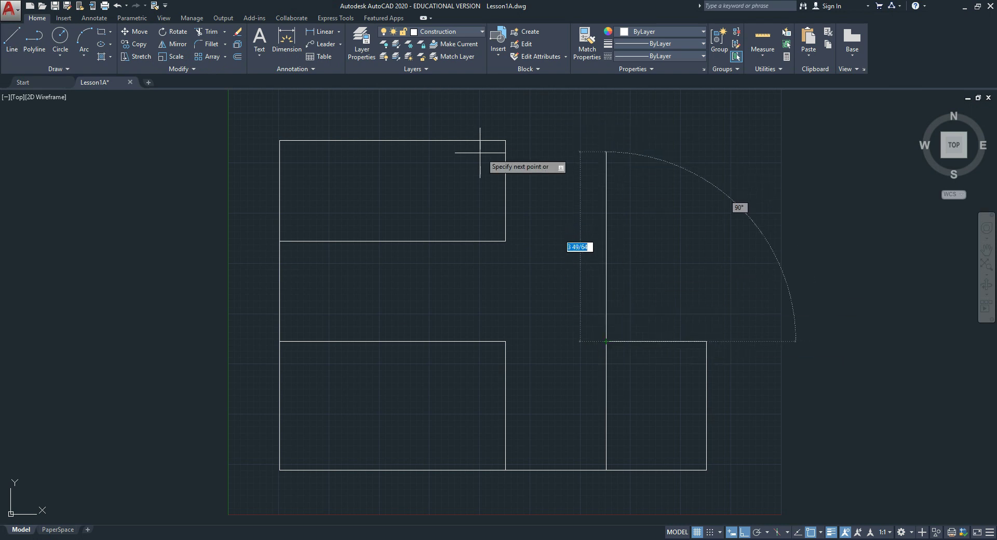
{"action": "left_click", "coordinate": [605, 112]}
{"action": "key", "text": "Return"}
{"action": "key", "text": "Return"}
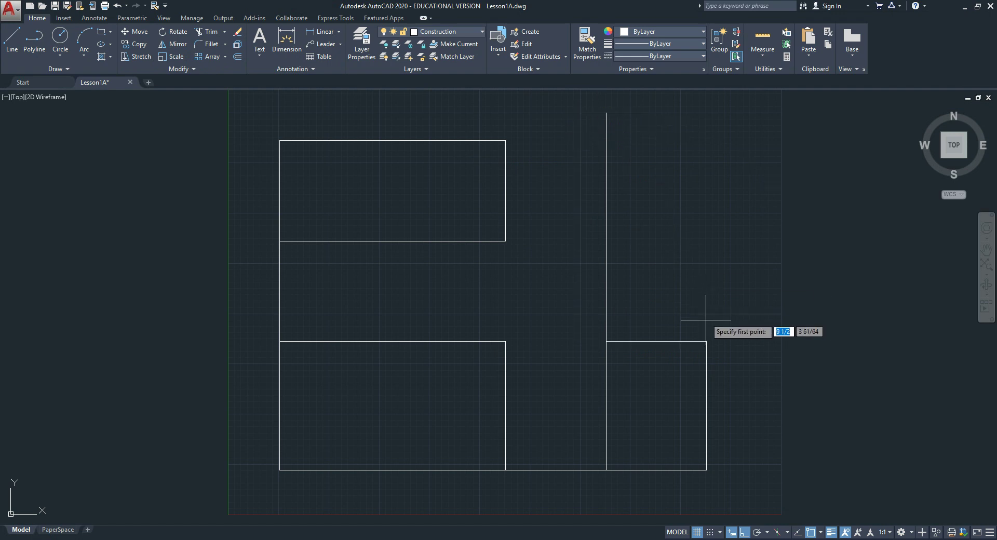
{"action": "left_click", "coordinate": [706, 342]}
{"action": "left_click", "coordinate": [706, 107]}
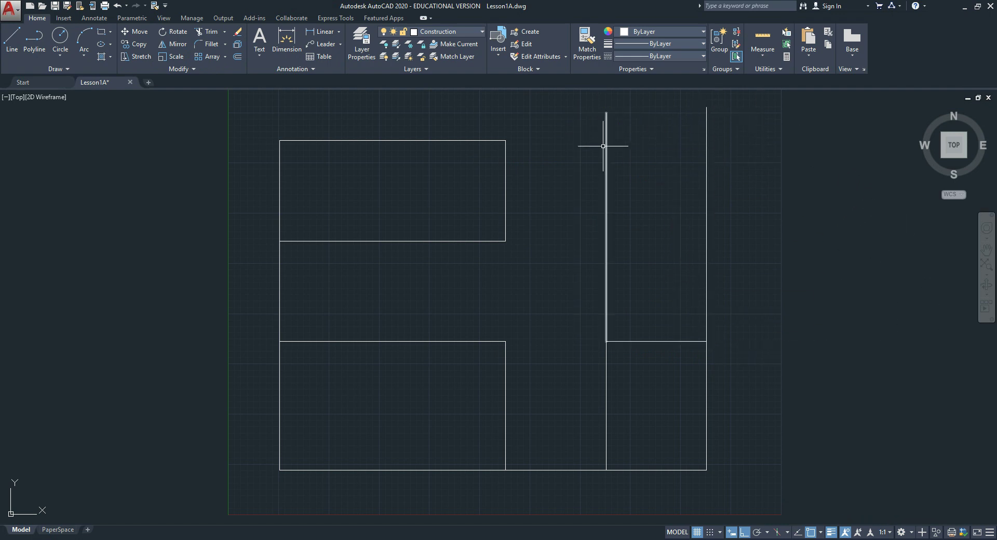
{"action": "key", "text": "Return"}
Draw horizontal projection lines about 4-3/8 long from the top view's two right corners, crossing both vertical projection lines.
{"action": "key", "text": "Return"}
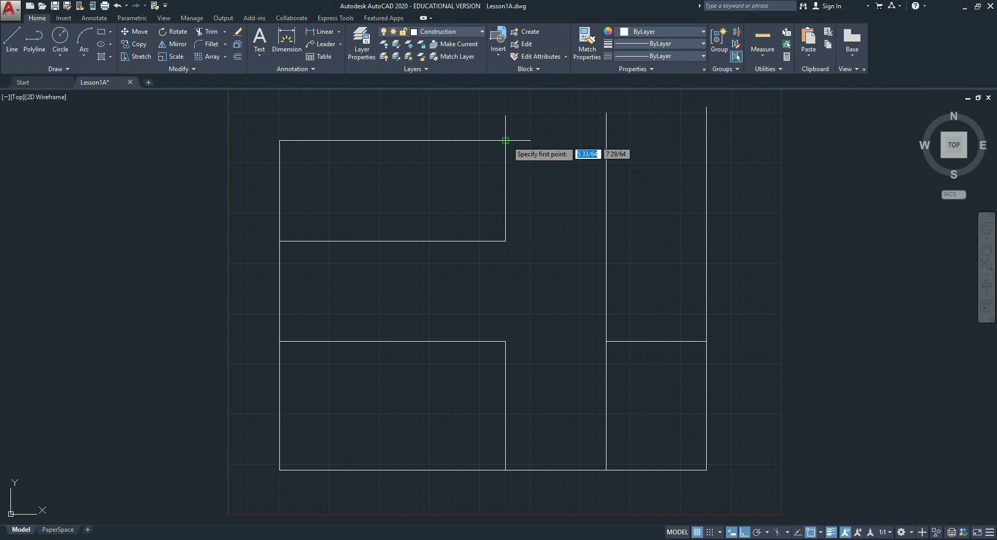
{"action": "left_click", "coordinate": [505, 140]}
{"action": "left_click", "coordinate": [725, 142]}
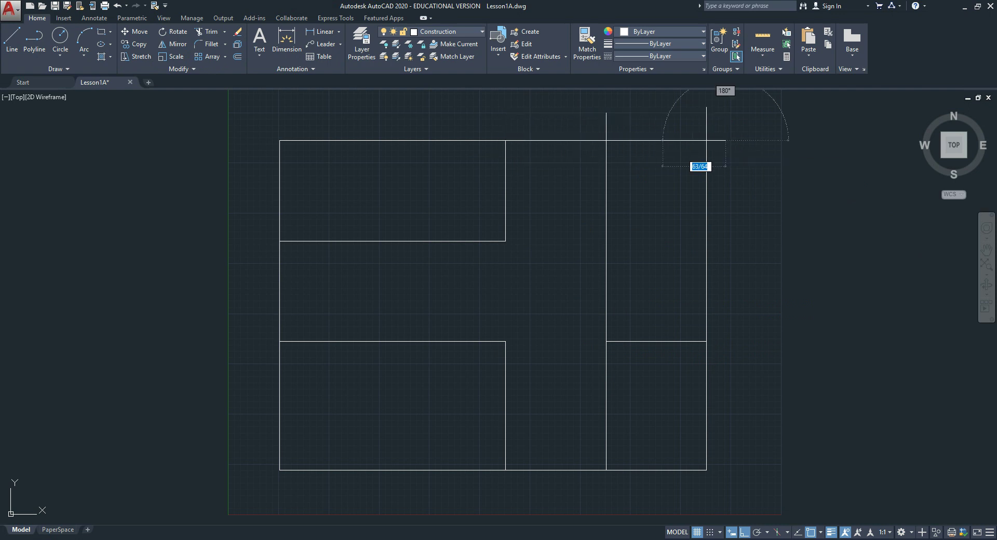
{"action": "key", "text": "Return"}
{"action": "key", "text": "Return"}
{"action": "left_click", "coordinate": [505, 241]}
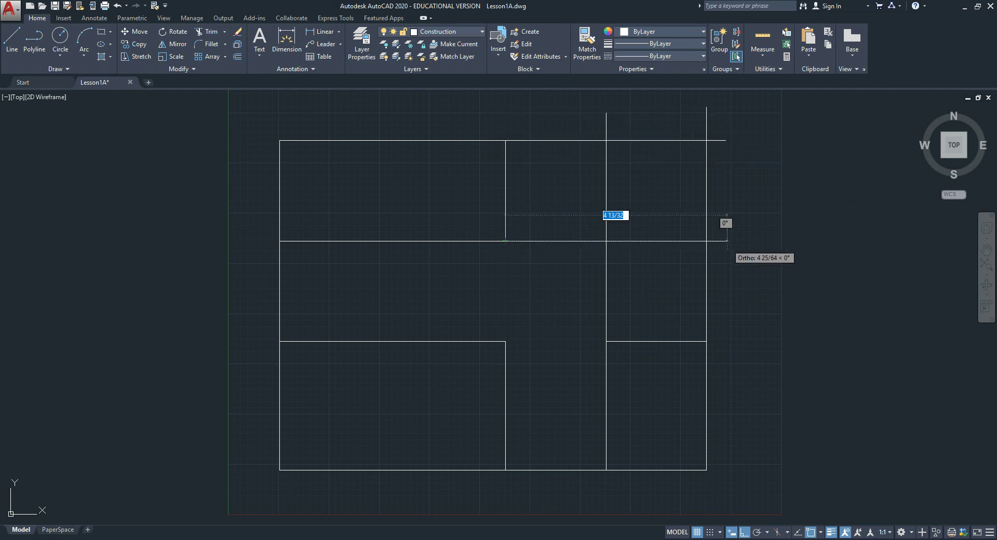
{"action": "left_click", "coordinate": [727, 228]}
{"action": "key", "text": "Return"}
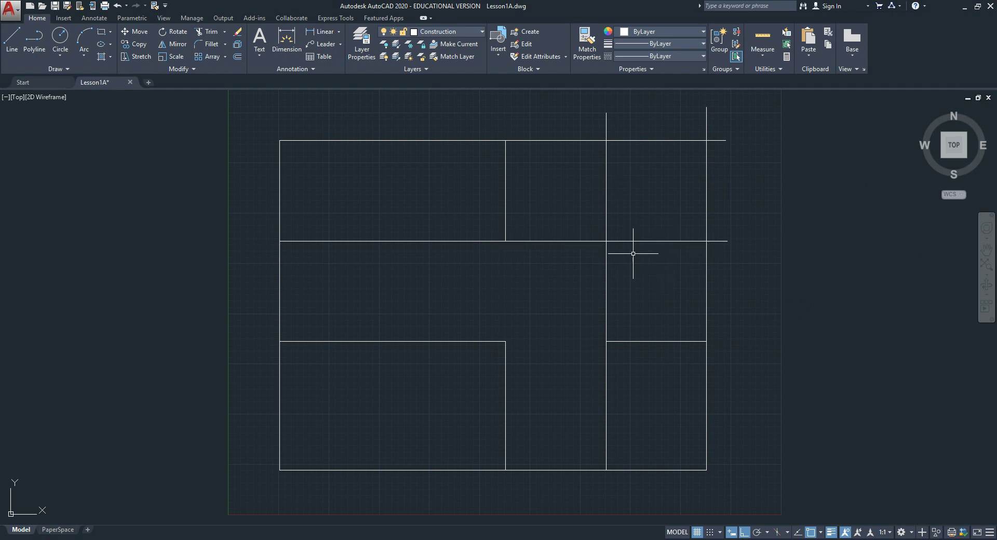
Draw a diagonal line from the upper right to the lower left corner of the square formed by the projection lines.
{"action": "left_click", "coordinate": [16, 49]}
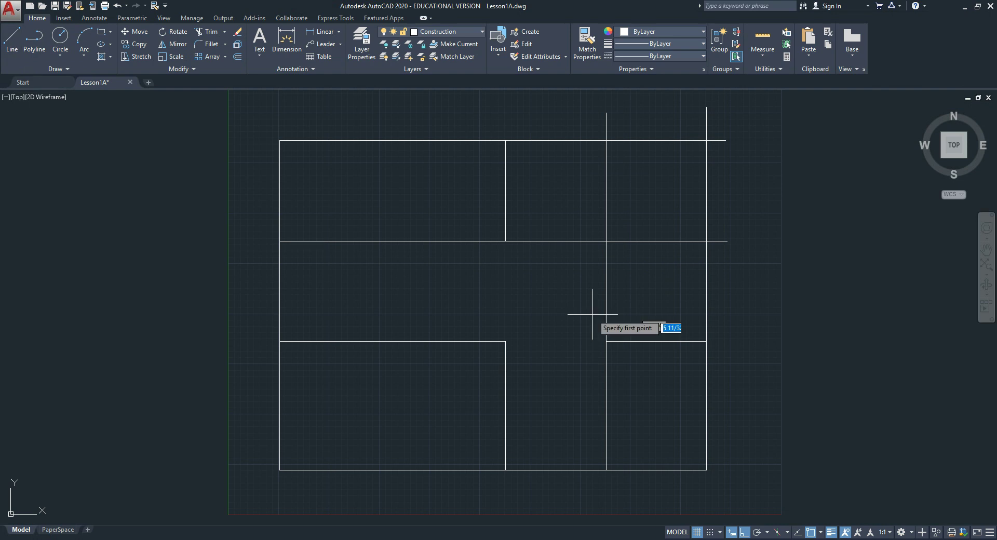
{"action": "left_click", "coordinate": [706, 140]}
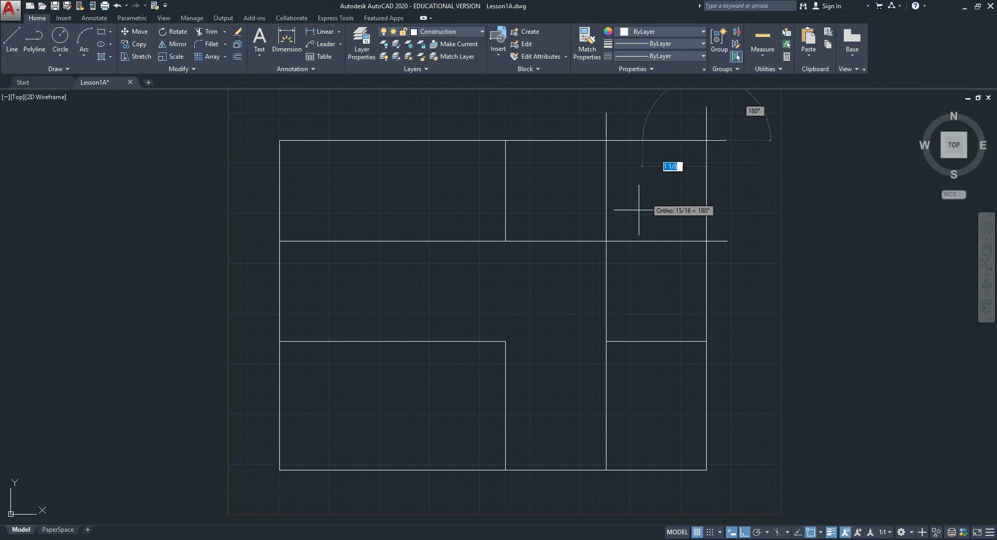
{"action": "left_click", "coordinate": [607, 241]}
{"action": "key", "text": "Return"}
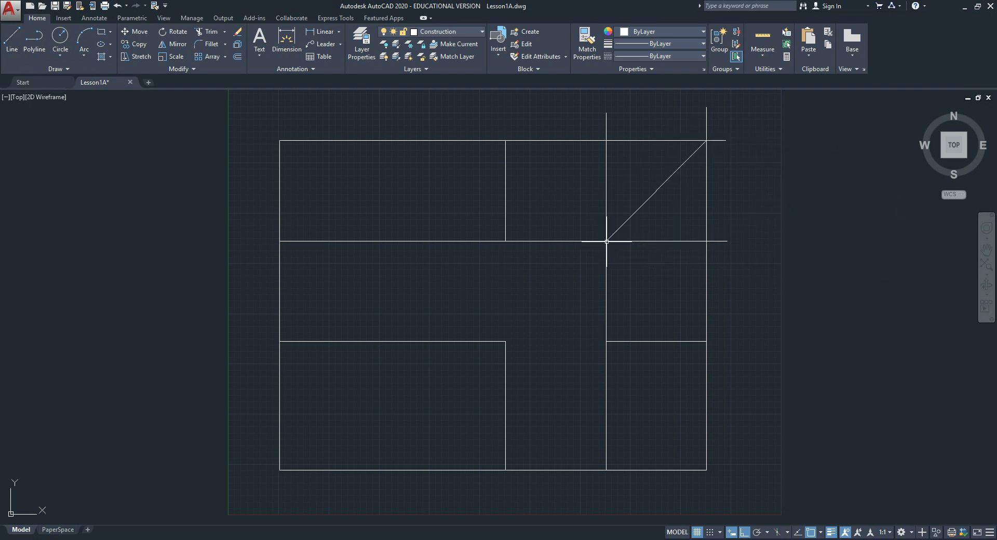
Add leader notes reading "MITRE BOX" on the square's right edge and "MITRE LINE" on its diagonal.
{"action": "left_click", "coordinate": [325, 48]}
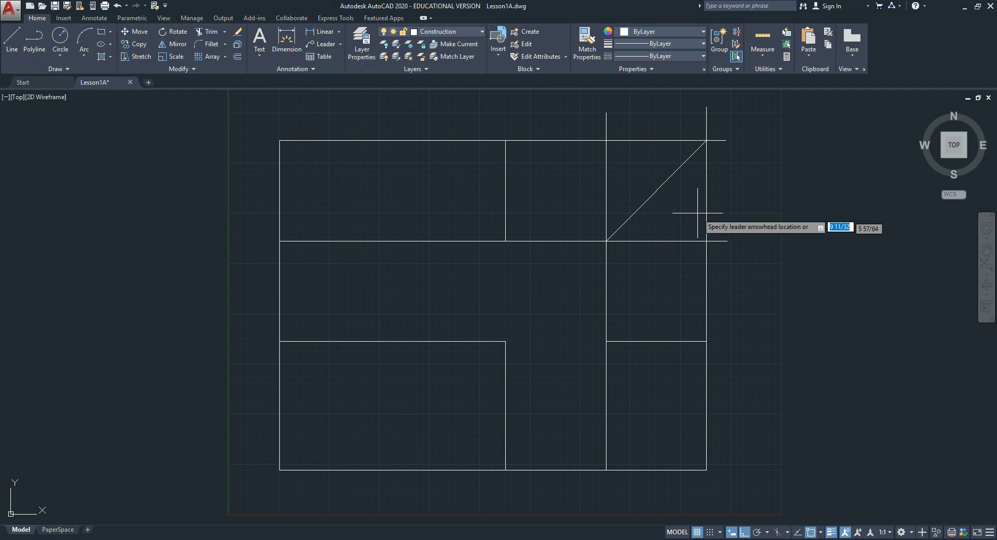
{"action": "left_click", "coordinate": [706, 226]}
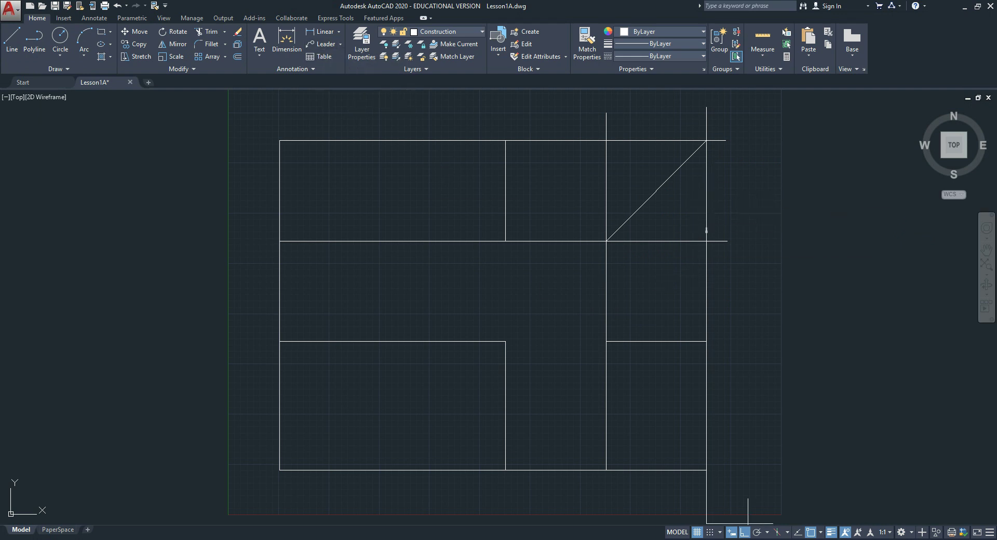
{"action": "left_click", "coordinate": [726, 200]}
{"action": "type", "text": "MITRE BOX"}
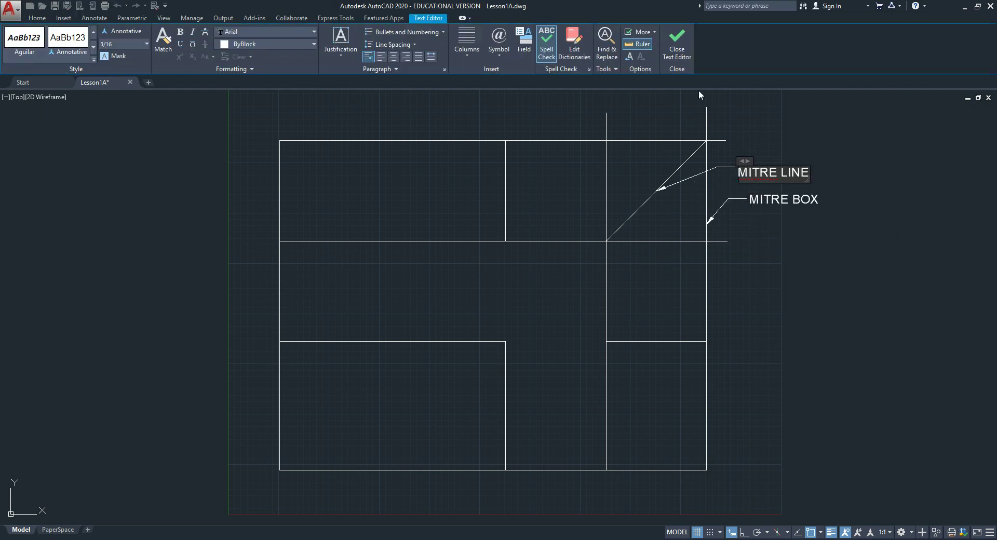
{"action": "left_click", "coordinate": [678, 55]}
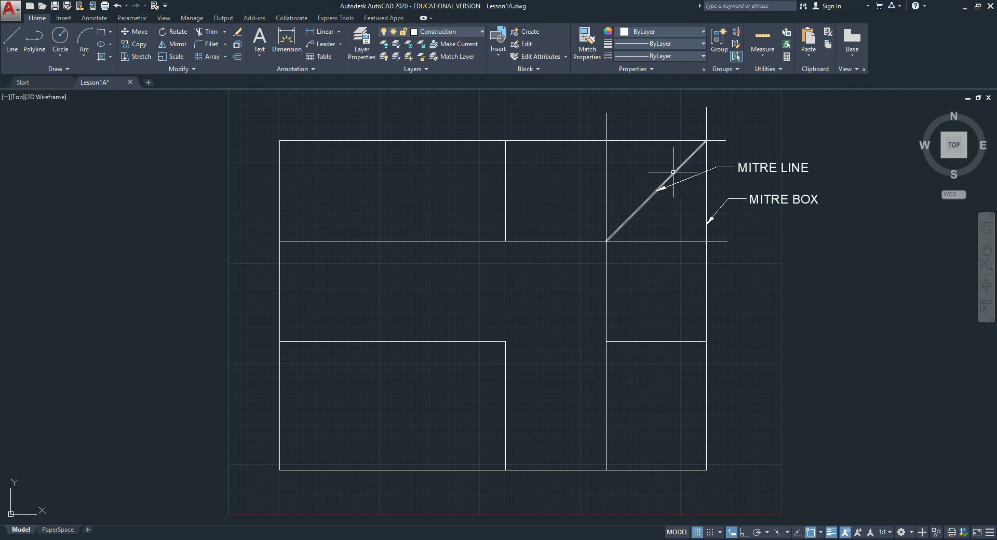
{"action": "mouse_move", "coordinate": [672, 171]}
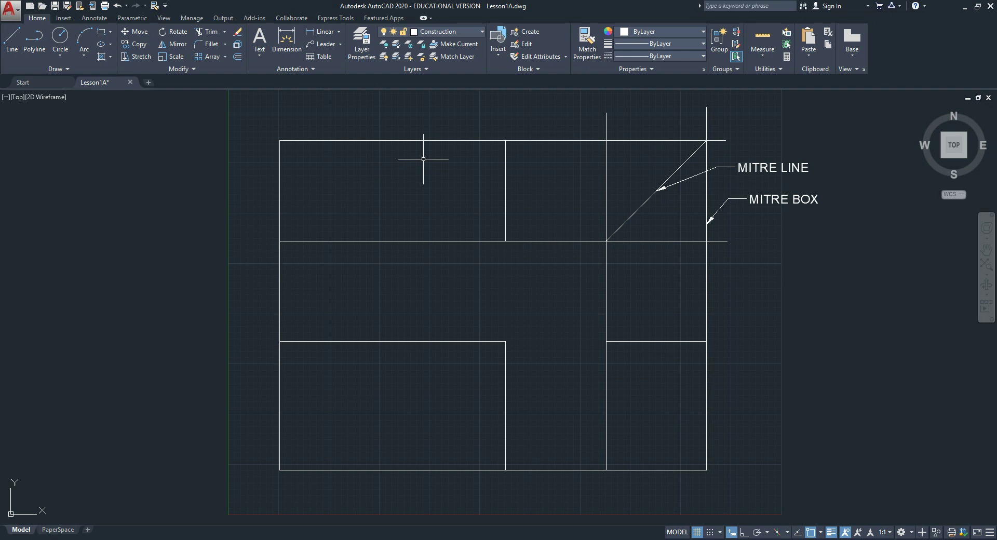